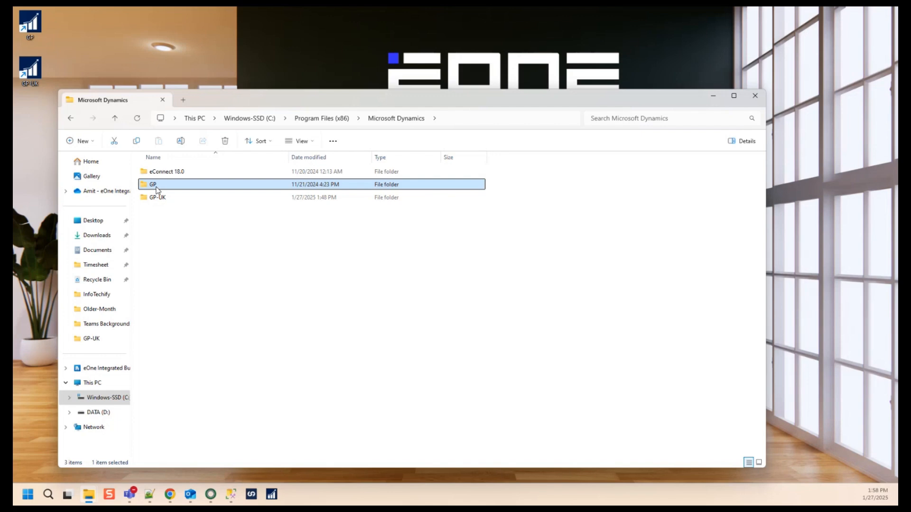
# Step: Switch to Chrome and review the SmartList Builder 18.7 download entry on the eOne downloads page
pyautogui.click(170, 494)
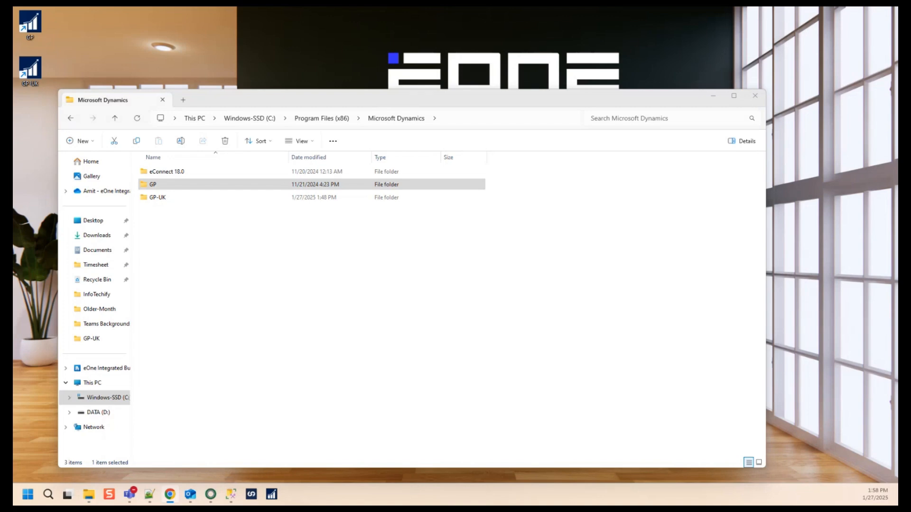
pyautogui.moveTo(13, 38); pyautogui.dragTo(381, 56)
pyautogui.doubleClick(393, 64)
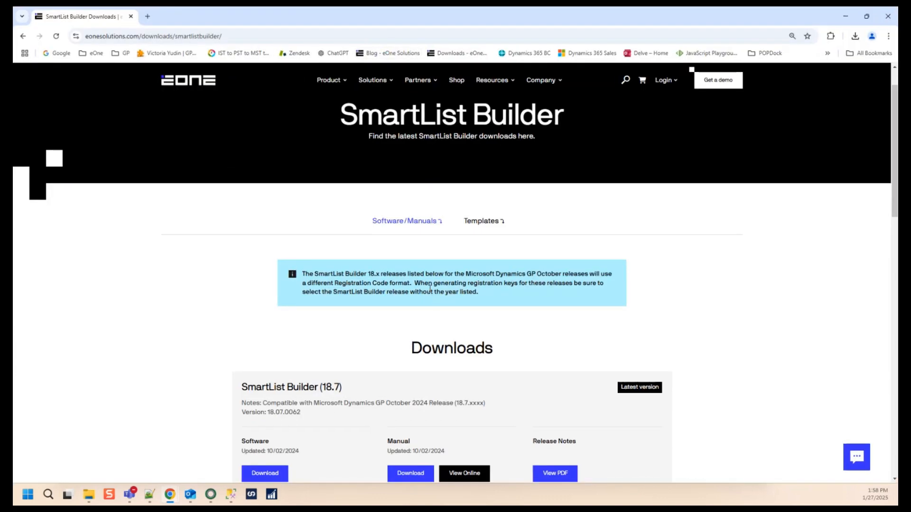
pyautogui.scroll(-3, 430, 289)
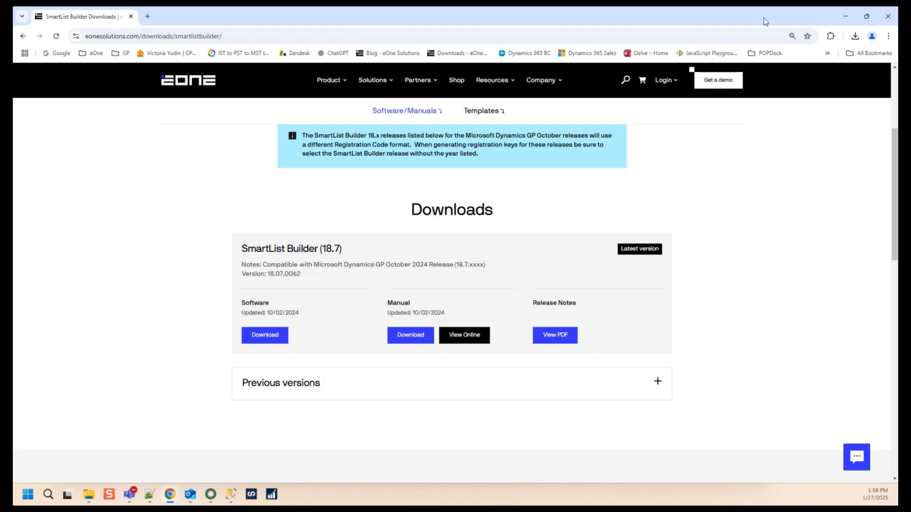
pyautogui.click(845, 16)
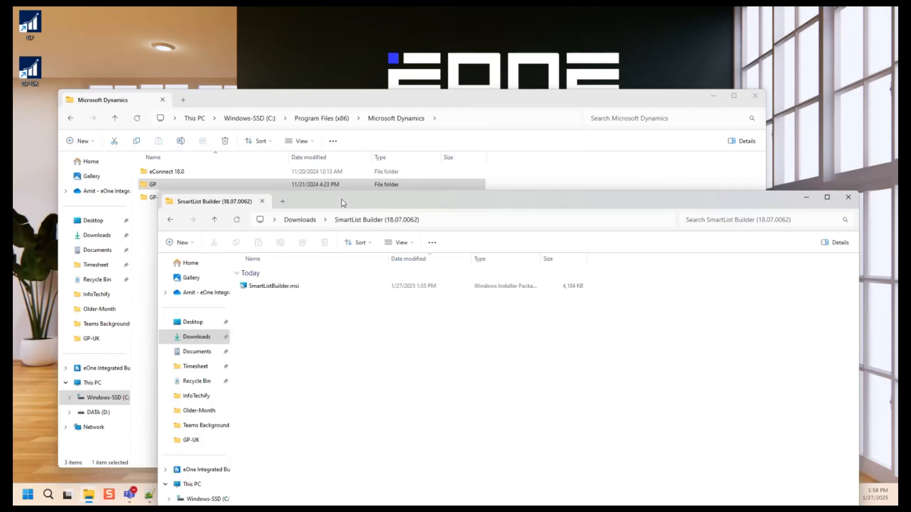
# Step: Start the installation of SmartListBuilder.msi from the SmartList Builder (18.07.0062) downloads folder
pyautogui.doubleClick(342, 199)
pyautogui.click(135, 102)
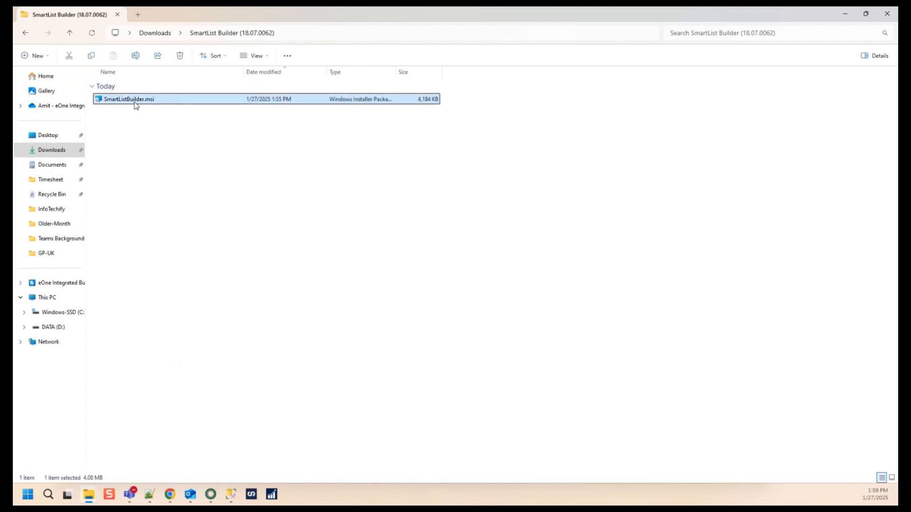
pyautogui.rightClick(135, 102)
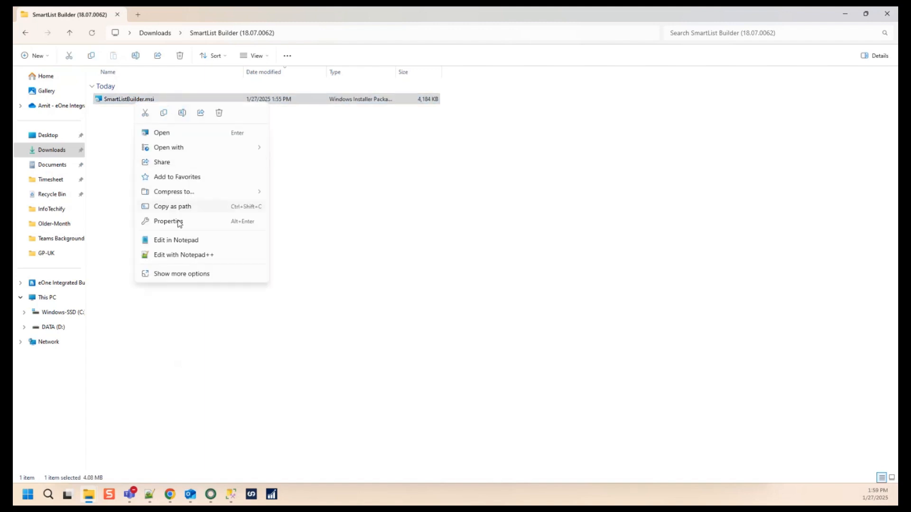
pyautogui.click(189, 274)
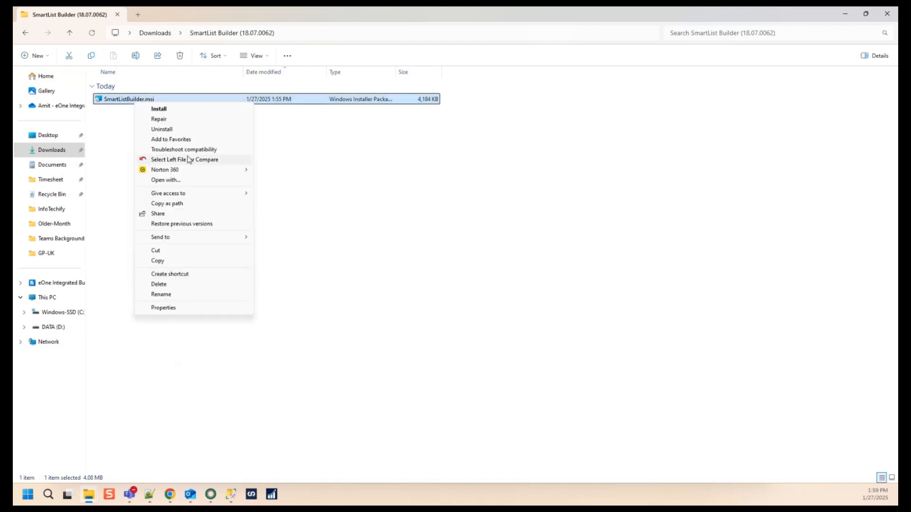
pyautogui.click(178, 111)
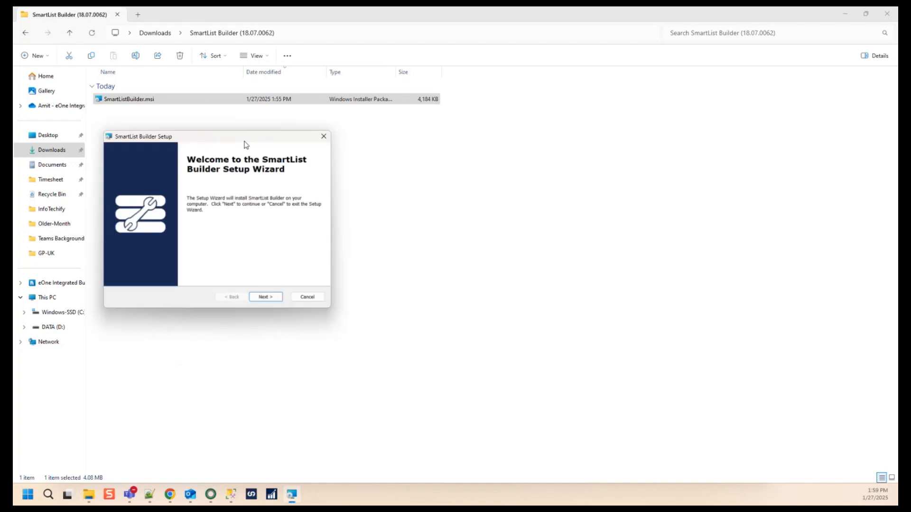
# Step: Accept the license agreement and set the installation folder to C:\Program Files (x86)\Microsoft Dynamics\GP-UK\
pyautogui.click(278, 298)
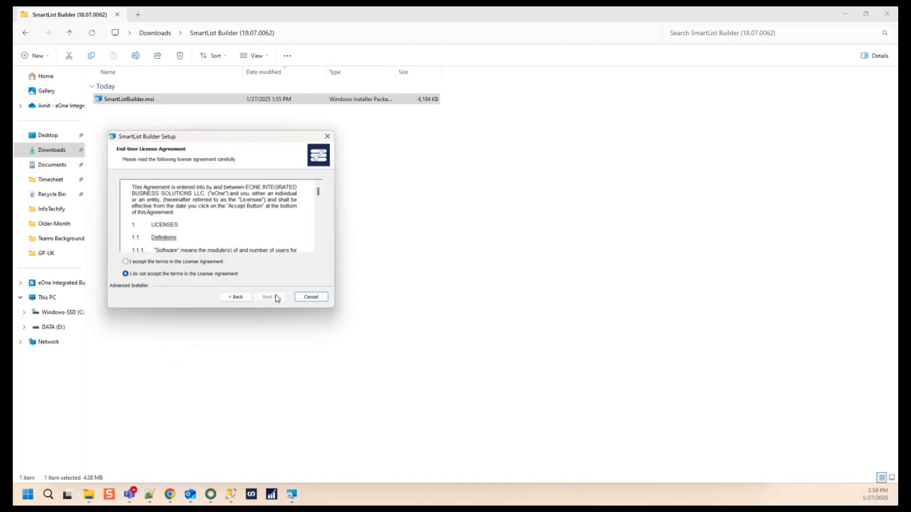
pyautogui.click(207, 262)
pyautogui.click(274, 298)
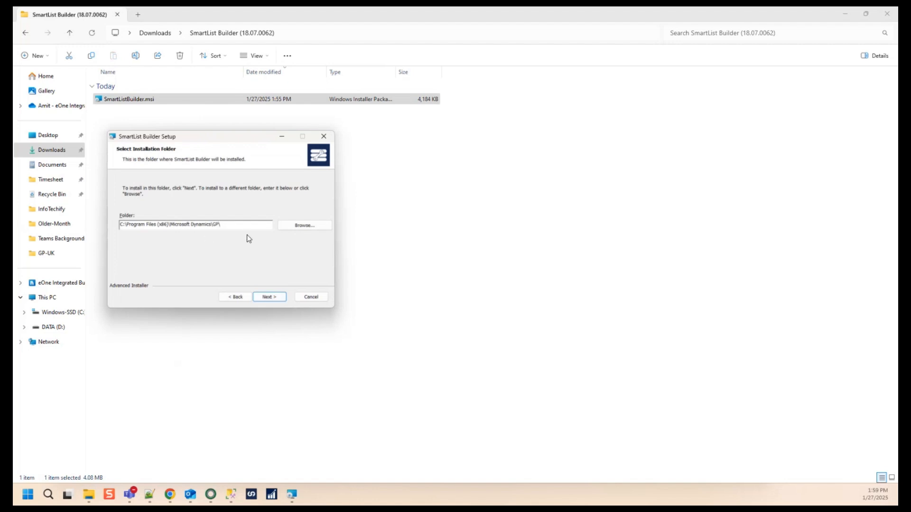
pyautogui.write('-UK')
pyautogui.click(269, 296)
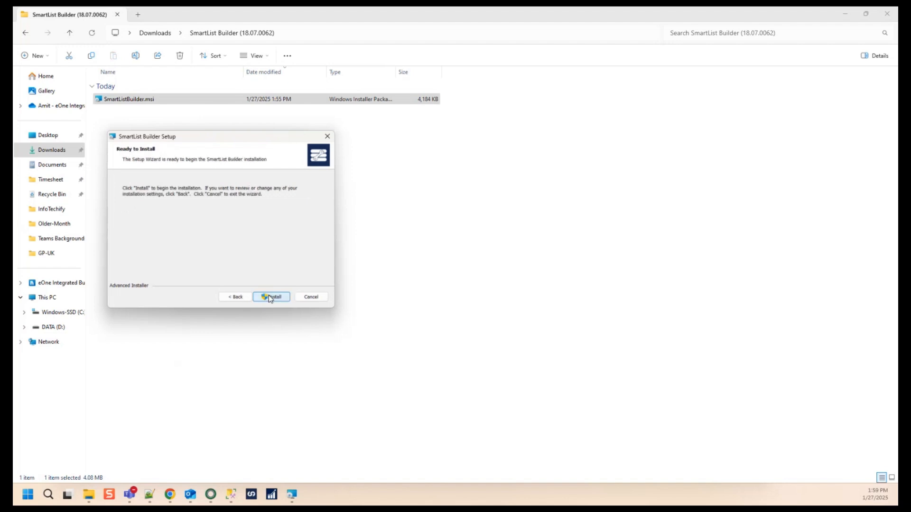
# Step: Run the SmartList Builder installation and finish the setup wizard
pyautogui.click(269, 296)
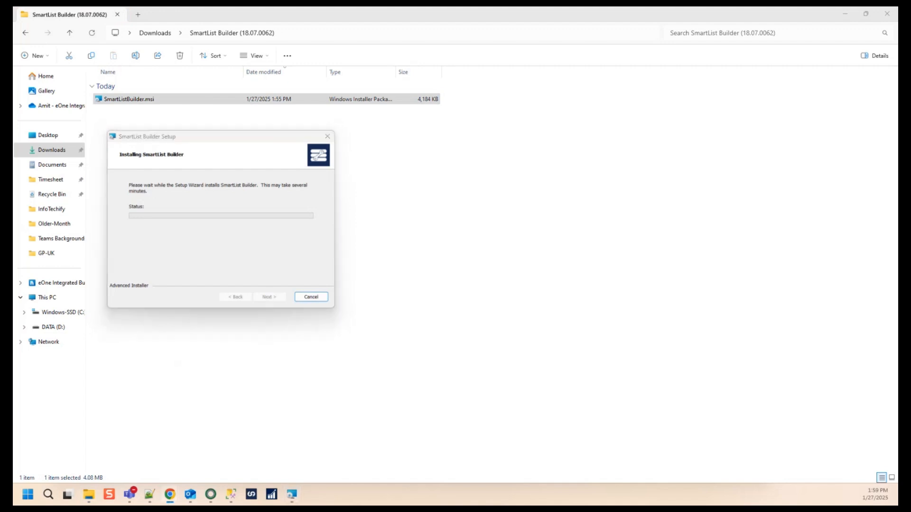
pyautogui.click(216, 139)
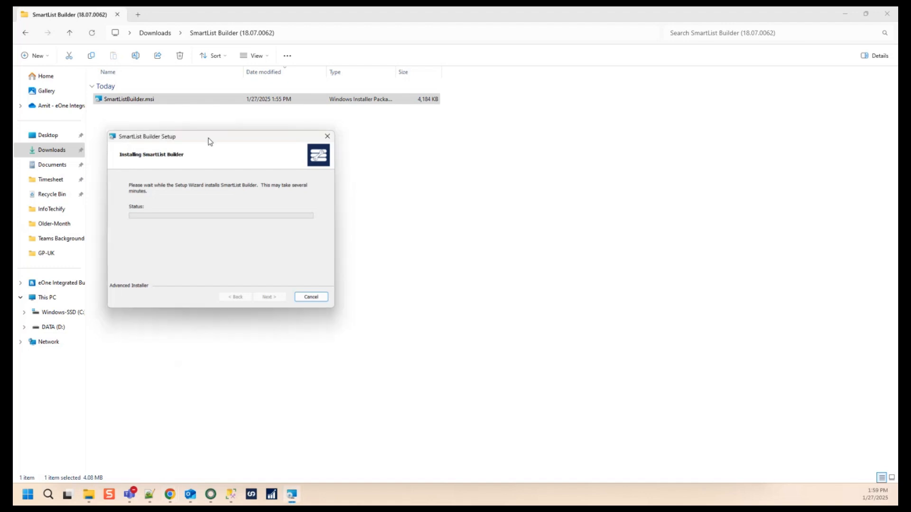
pyautogui.moveTo(209, 139); pyautogui.dragTo(333, 138)
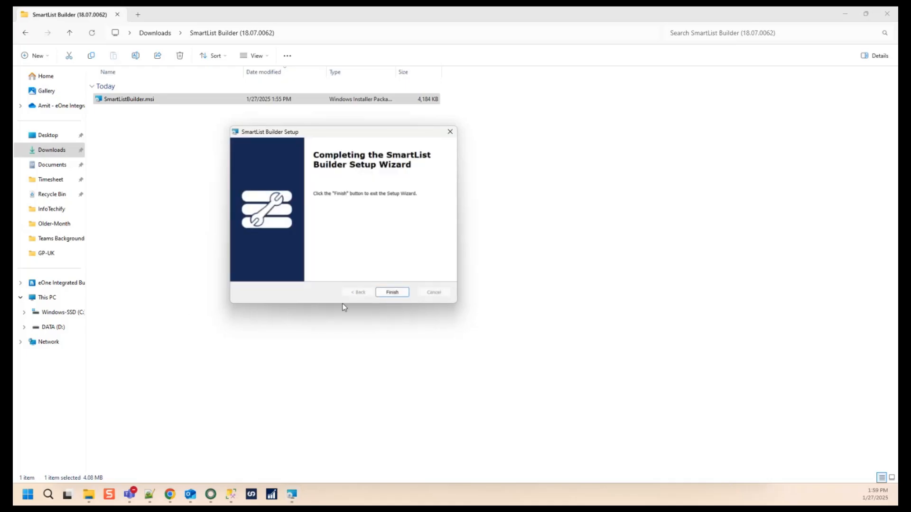
pyautogui.click(391, 291)
# Step: Look through the Microsoft Dynamics GP-UK program folder for the SLBldr.cnk file
pyautogui.moveTo(88, 494)
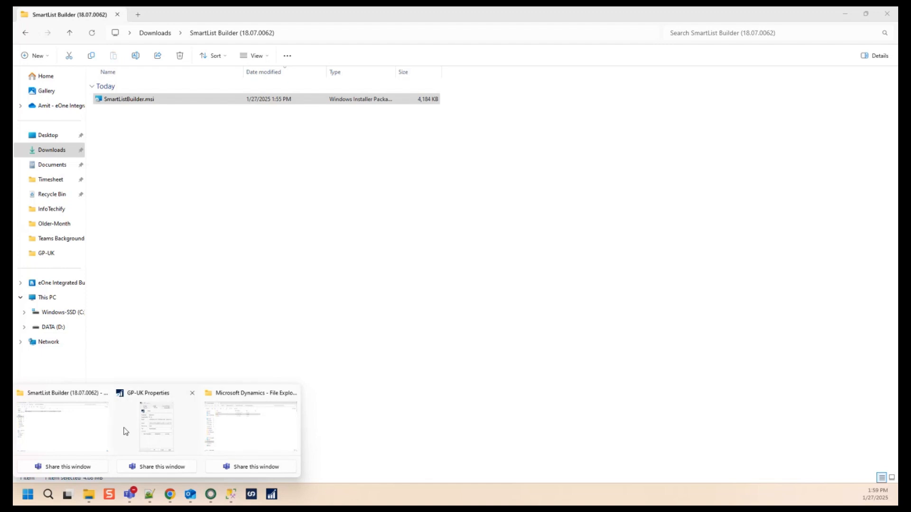
pyautogui.click(260, 419)
pyautogui.click(170, 201)
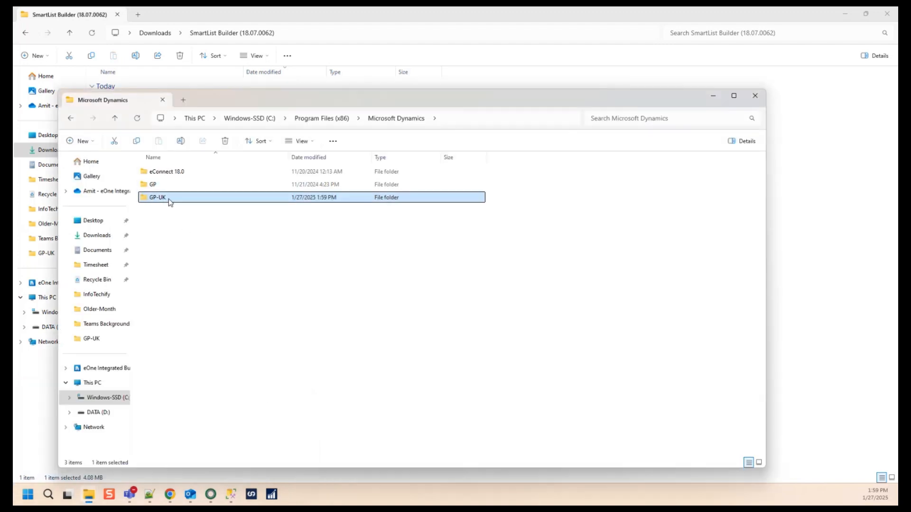
pyautogui.doubleClick(170, 201)
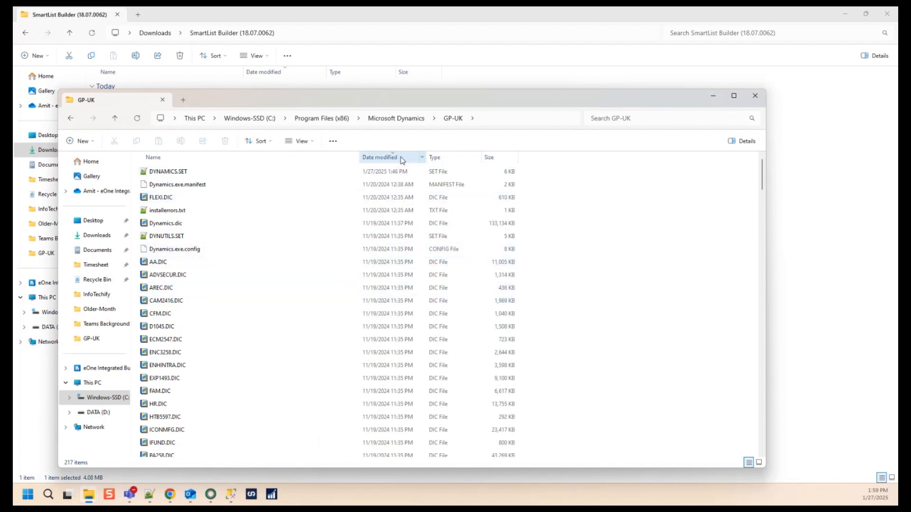
pyautogui.click(407, 340)
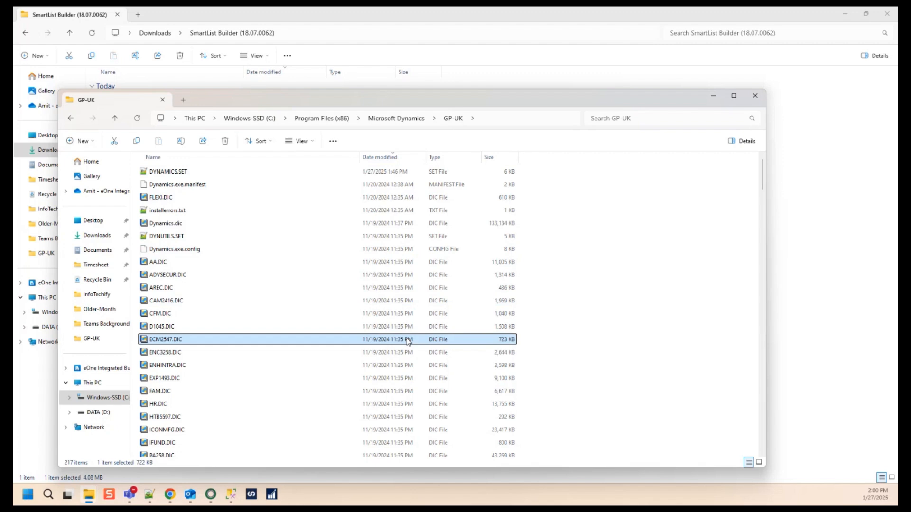
pyautogui.press('s')
pyautogui.scroll(-15, 407, 340)
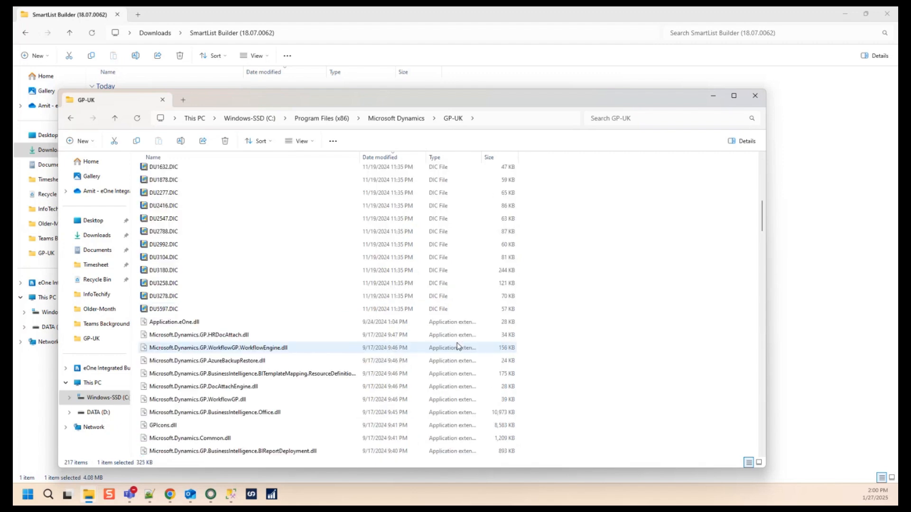
pyautogui.scroll(-4, 459, 352)
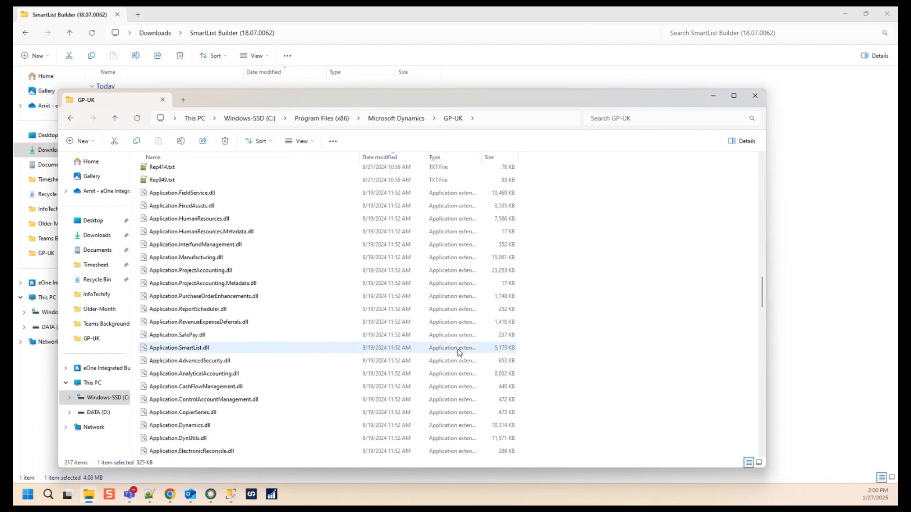
pyautogui.scroll(4, 461, 341)
pyautogui.click(151, 236)
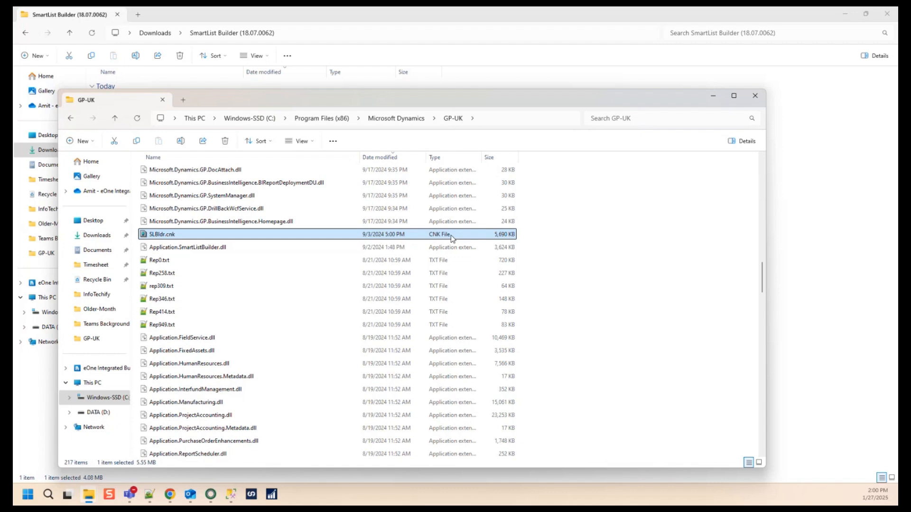
# Step: Clear the open windows, run the GP-UK desktop shortcut as administrator and agree to include the new code
pyautogui.click(844, 16)
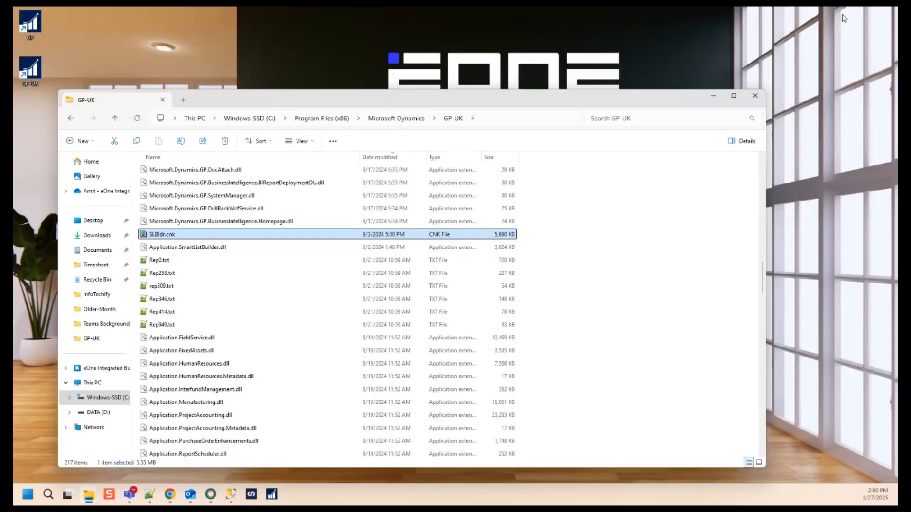
pyautogui.click(709, 94)
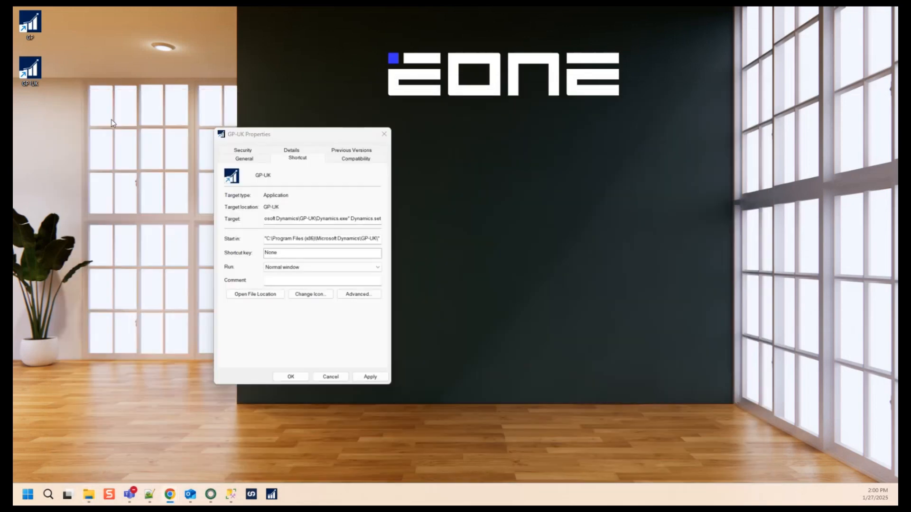
pyautogui.click(384, 134)
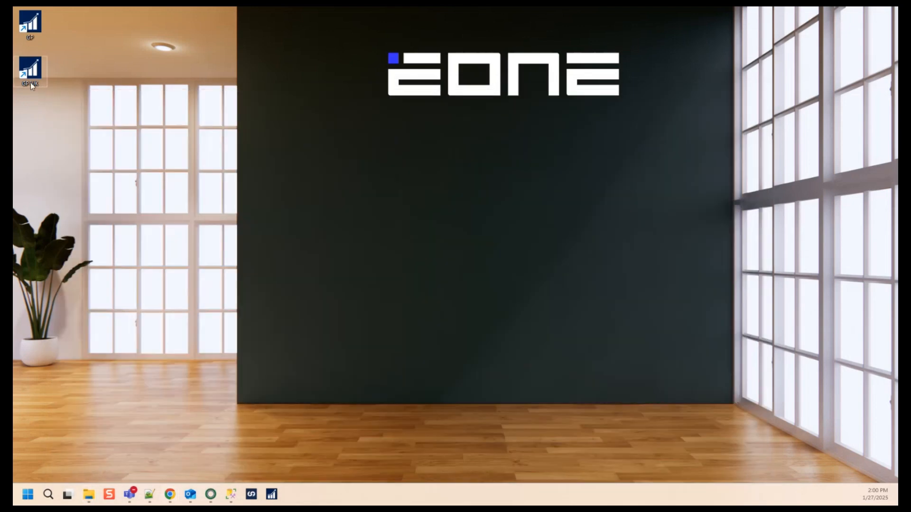
pyautogui.rightClick(31, 81)
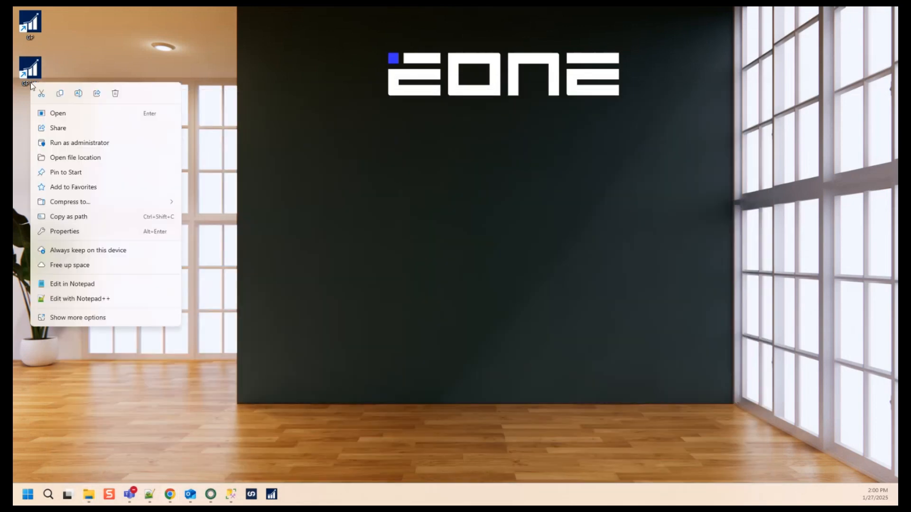
pyautogui.click(76, 143)
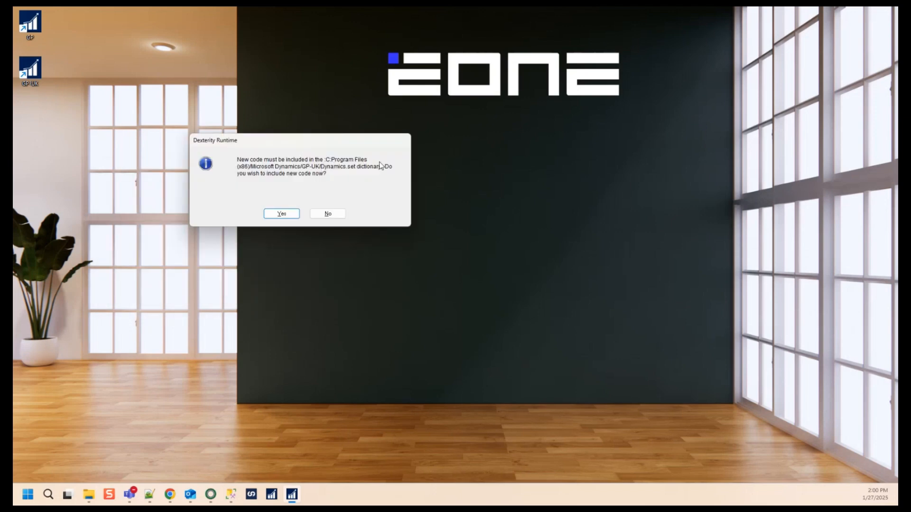
pyautogui.click(284, 213)
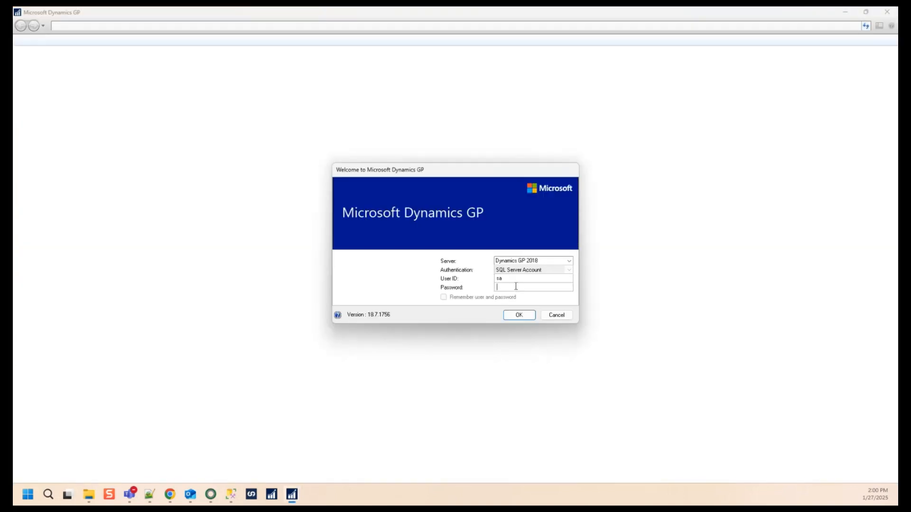
# Step: Try to log in to Microsoft Dynamics GP as sa with the account password
pyautogui.write('**********')
pyautogui.press('Return')
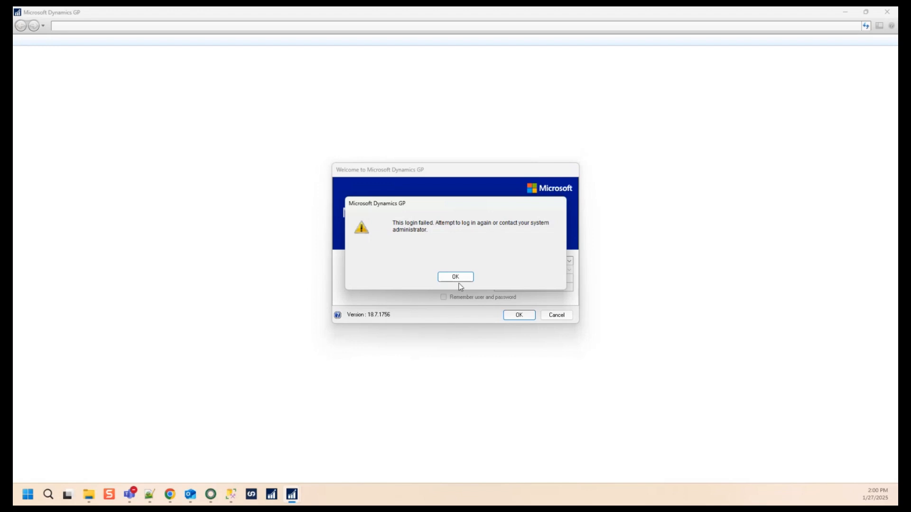
pyautogui.click(463, 277)
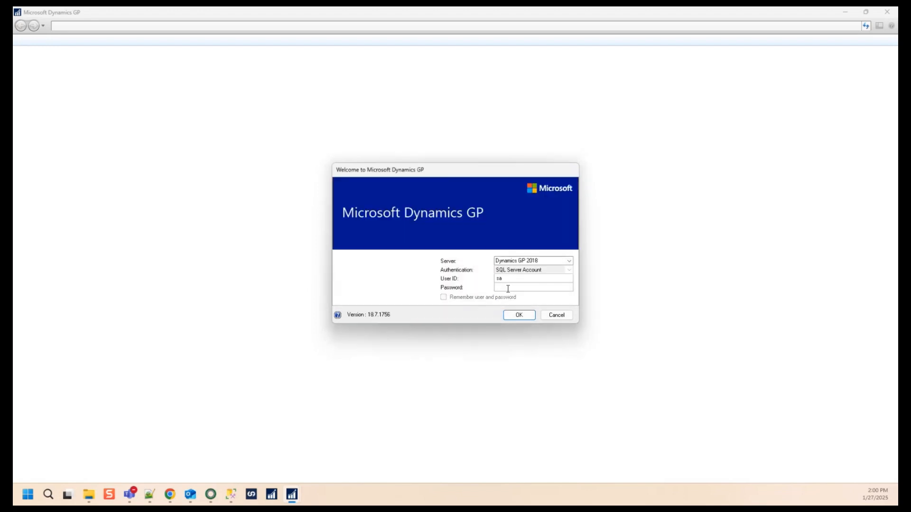
pyautogui.write('********')
pyautogui.press('Return')
pyautogui.click(463, 277)
# Step: Enter the account password for user sa again and log in to the Fabrikam, Inc. company
pyautogui.write('*********')
pyautogui.press('Return')
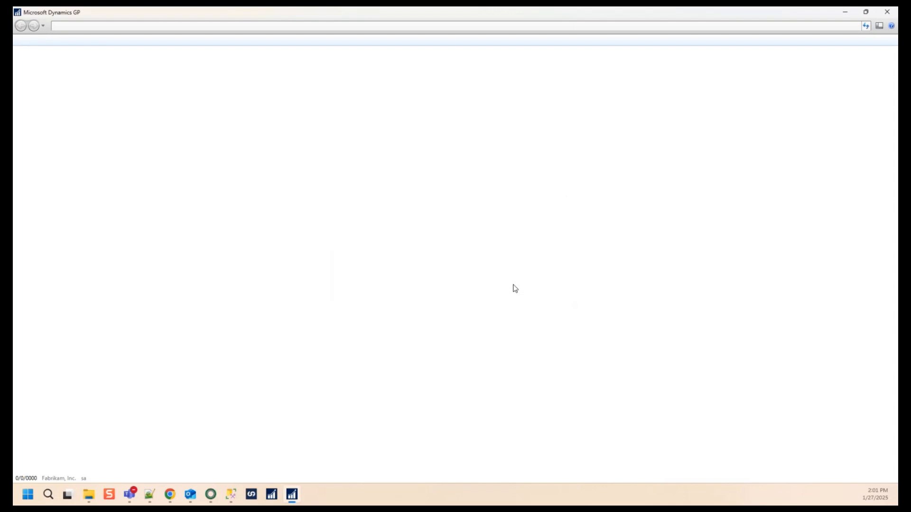
pyautogui.click(456, 274)
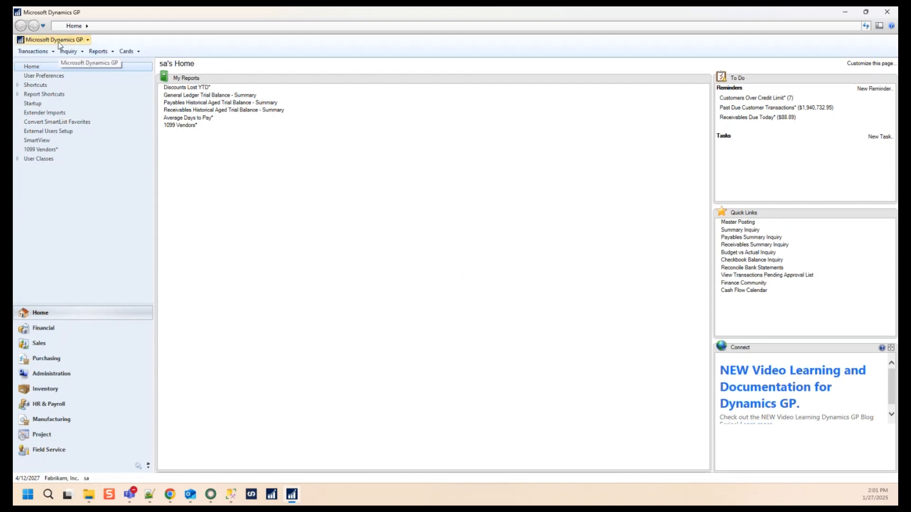
# Step: Check SmartList Builder's entry in the Customization Status window, then close the window
pyautogui.click(59, 42)
pyautogui.moveTo(60, 86)
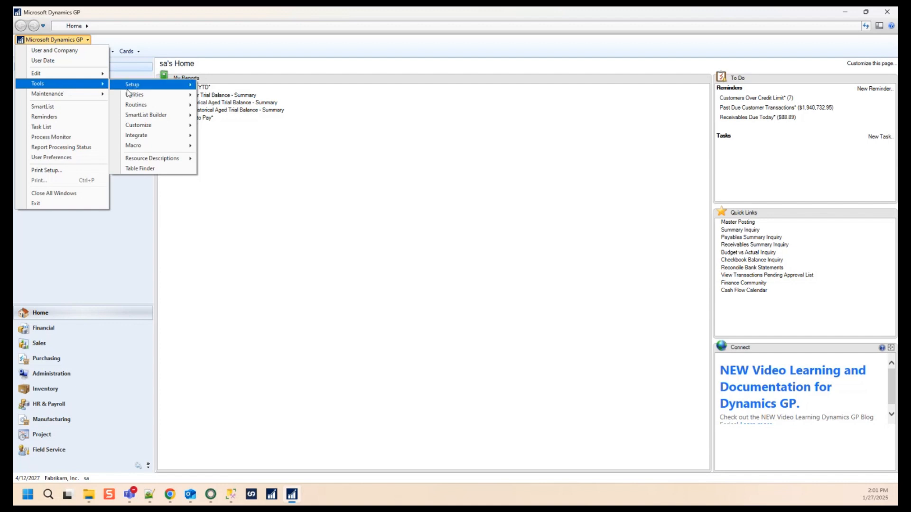
pyautogui.moveTo(149, 117)
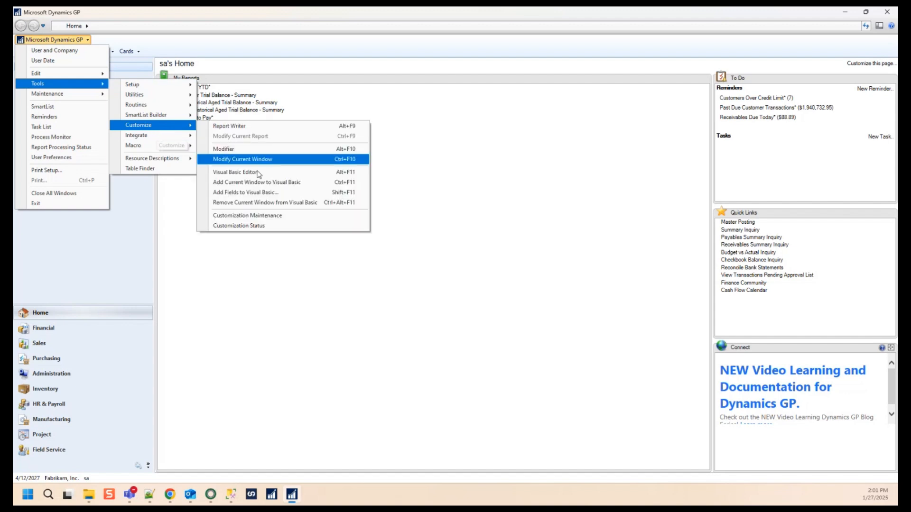
pyautogui.click(264, 226)
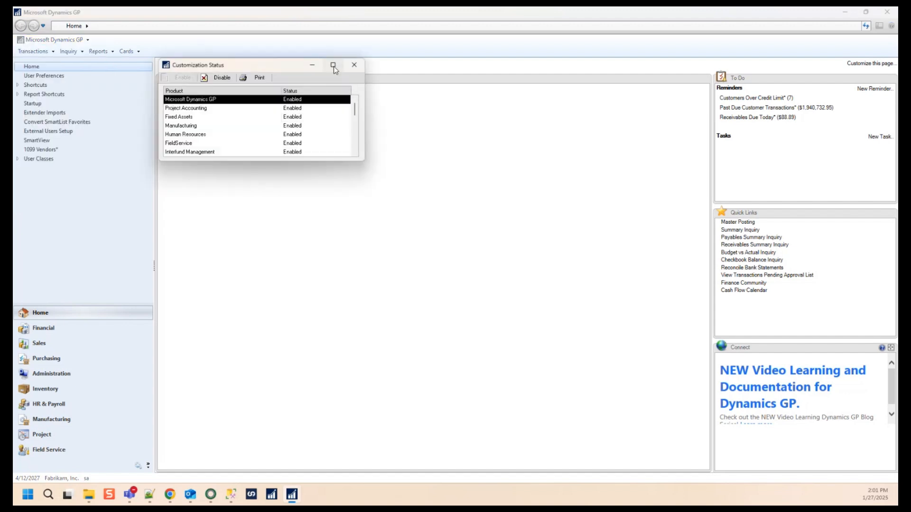
pyautogui.click(333, 65)
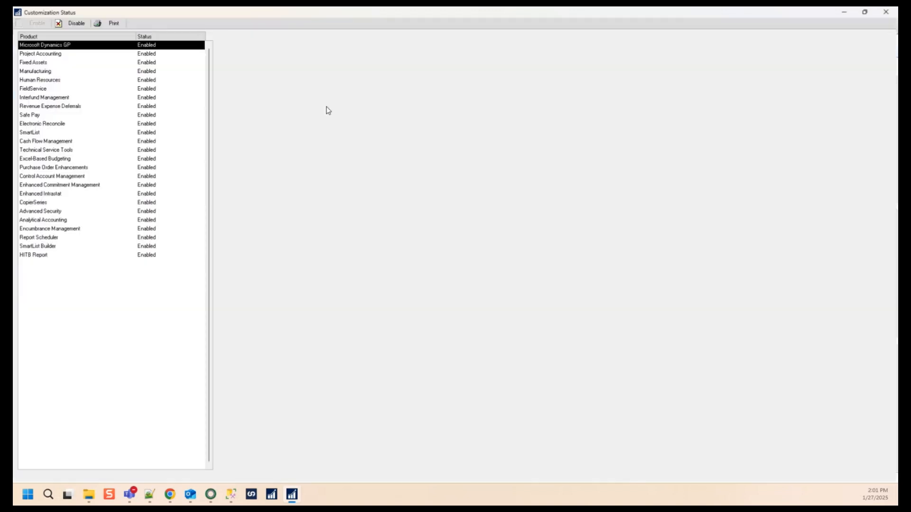
pyautogui.click(42, 248)
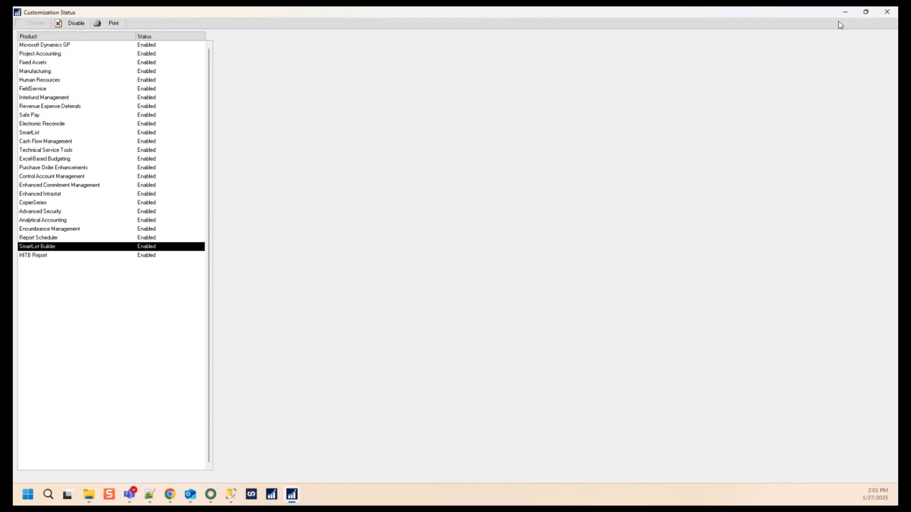
pyautogui.click(887, 11)
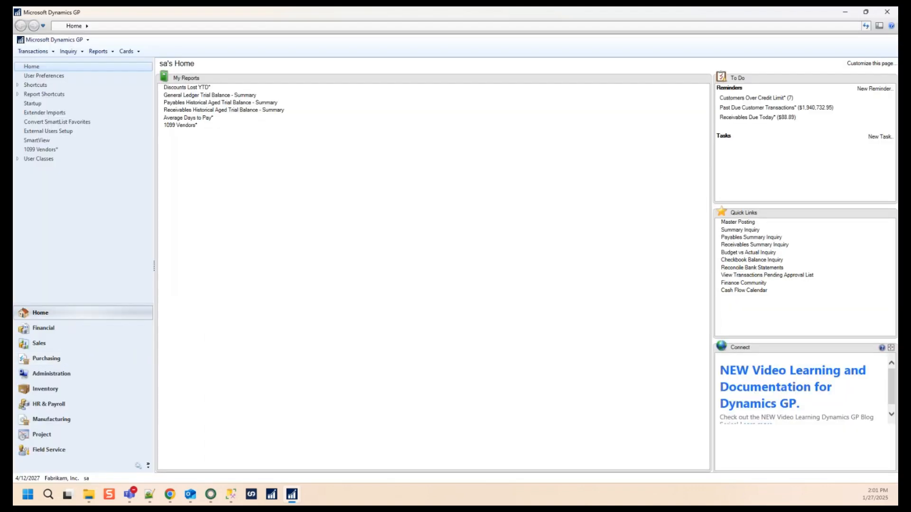